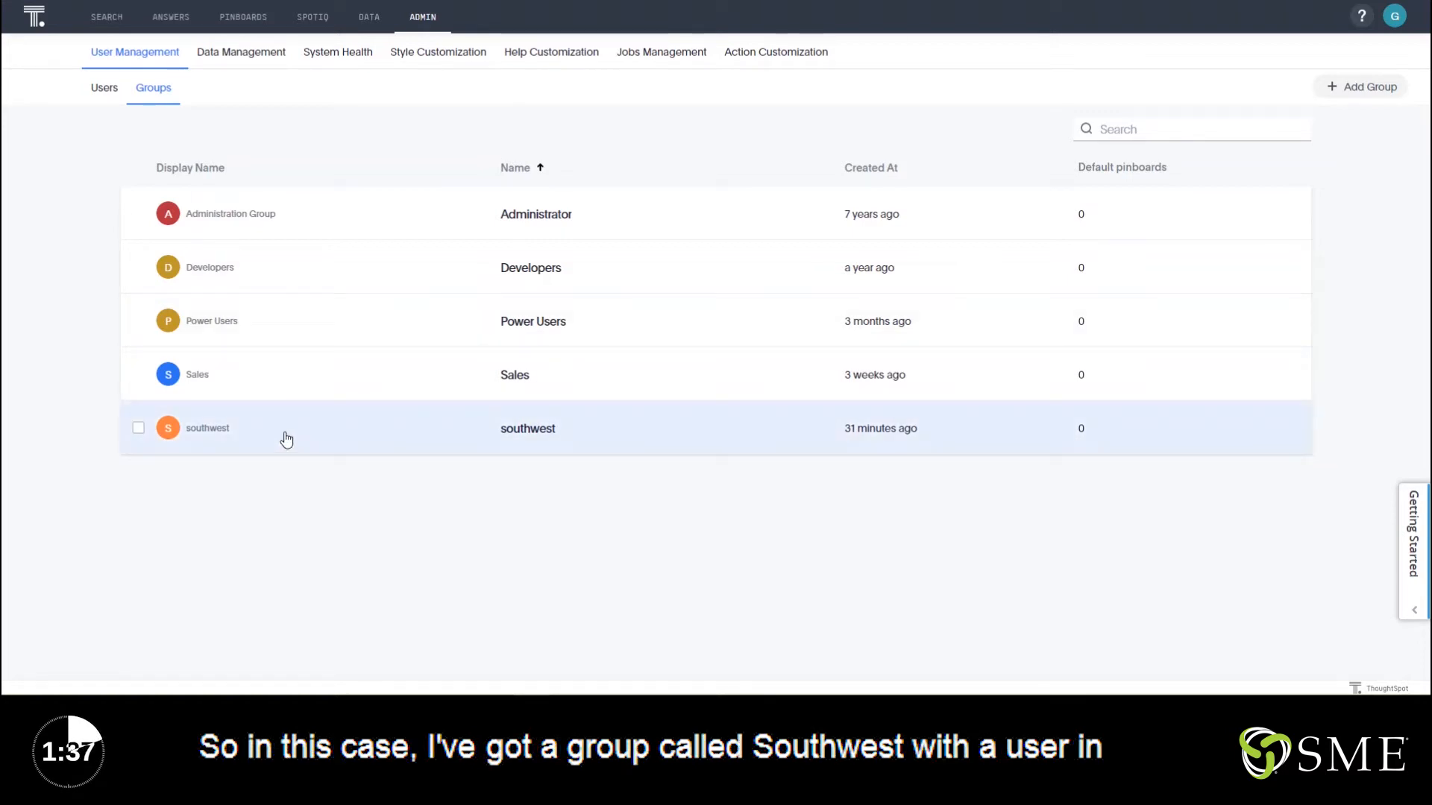
# Show the users list, then locate the fact_Sales table under Data and view its details.
pyautogui.click(103, 89)
pyautogui.scroll(-3, 281, 314)
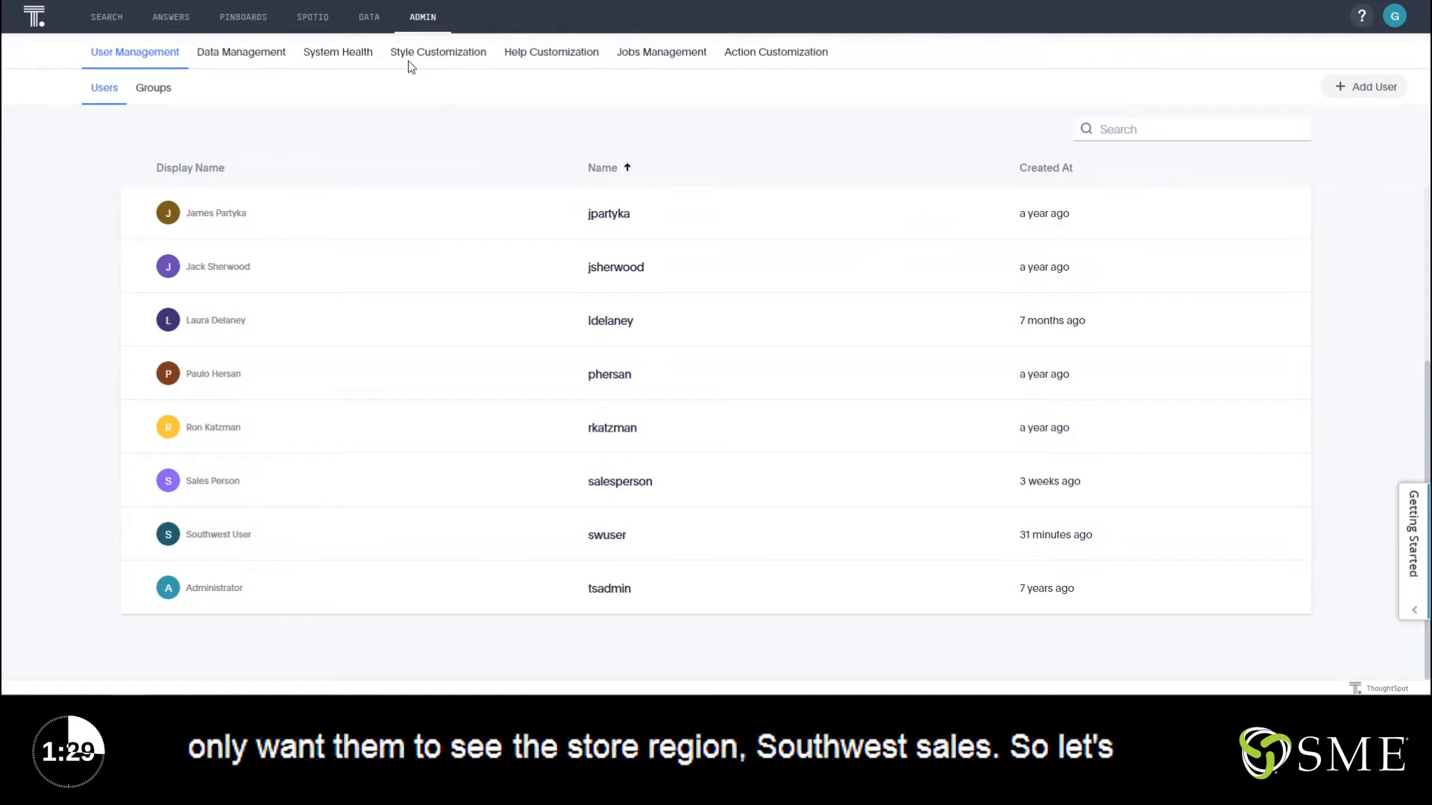
pyautogui.click(367, 16)
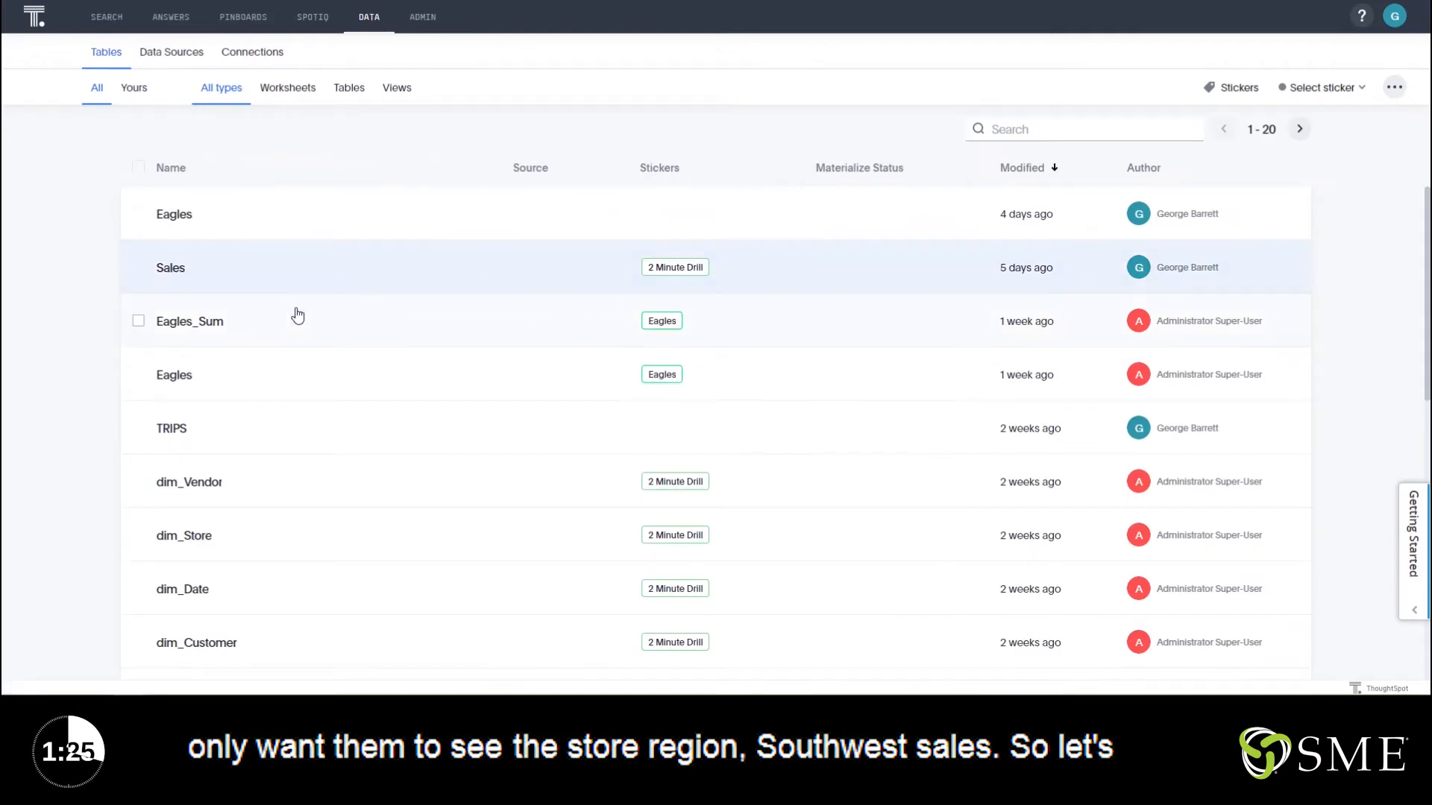
pyautogui.scroll(-1, 322, 494)
pyautogui.scroll(-2, 323, 495)
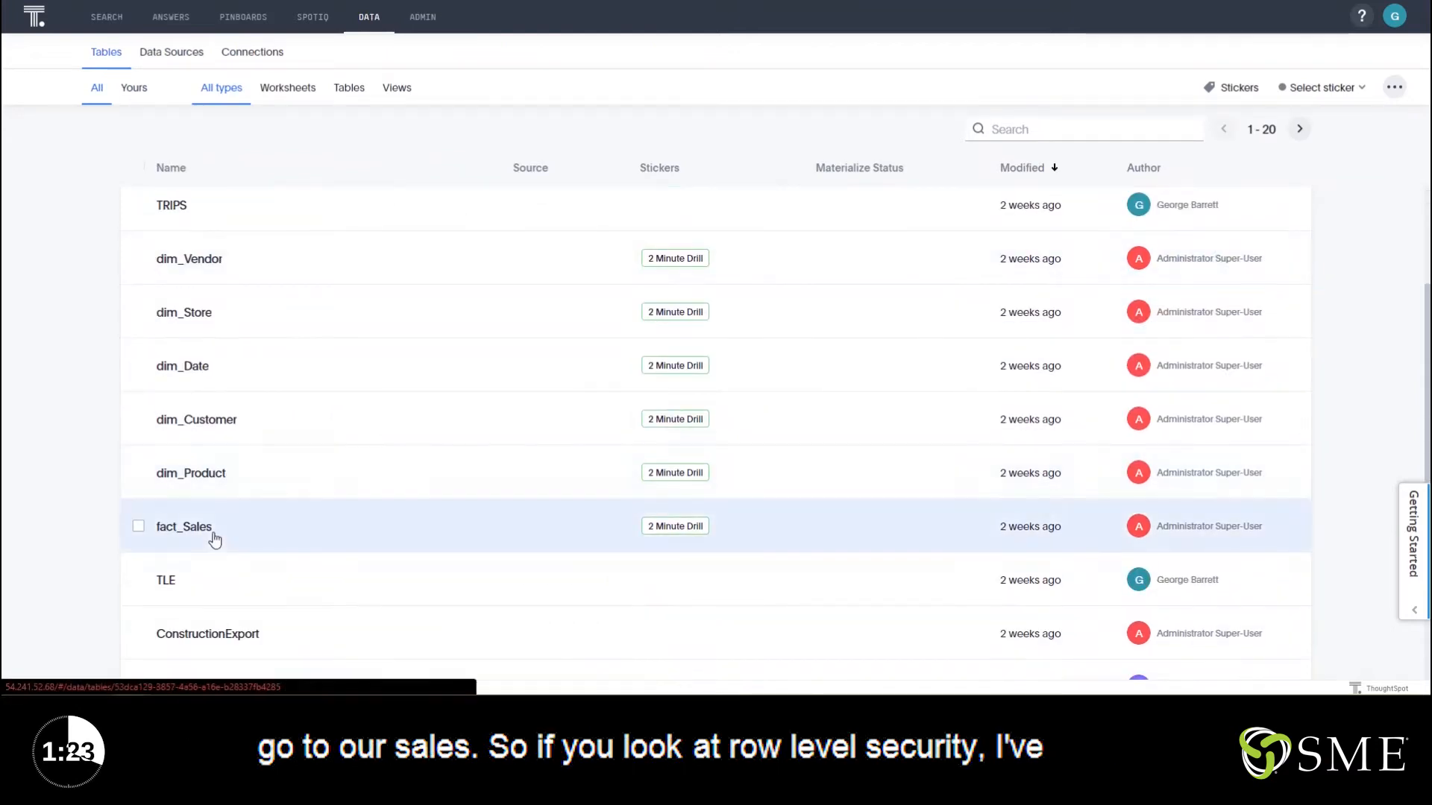
pyautogui.click(191, 527)
# Inspect the Sales Region row security rule and its ts_groups = store_region expression.
pyautogui.click(376, 130)
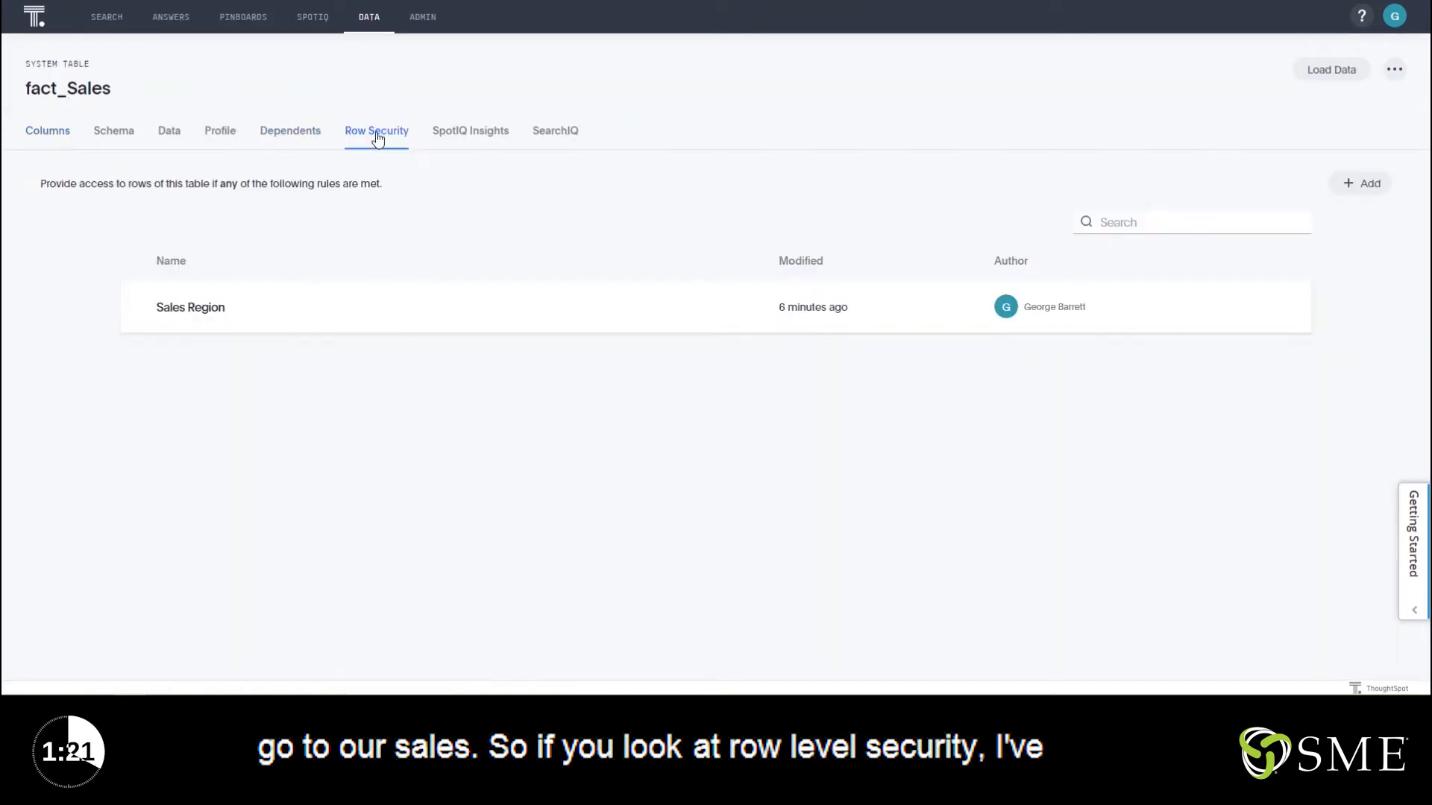
pyautogui.click(319, 315)
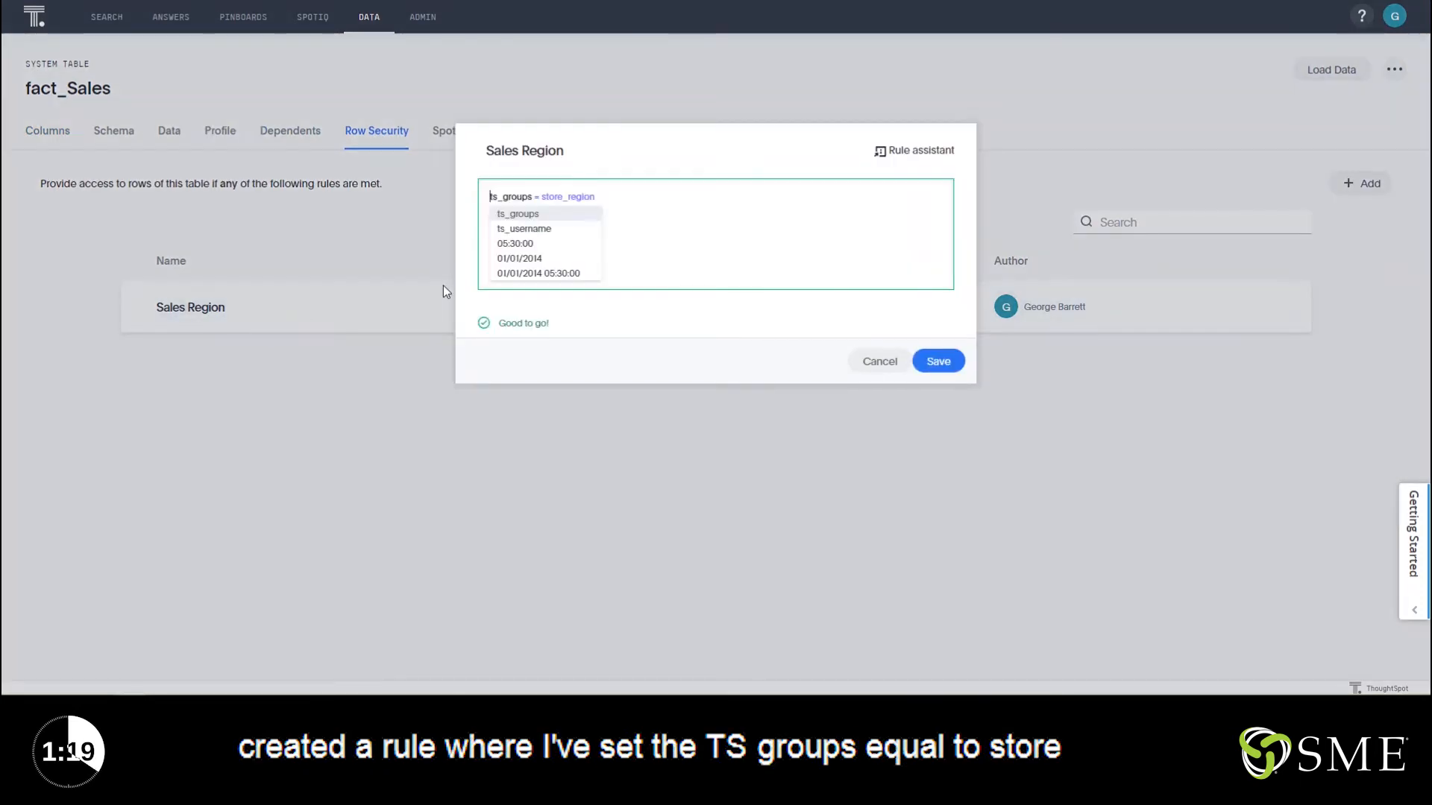
pyautogui.click(551, 198)
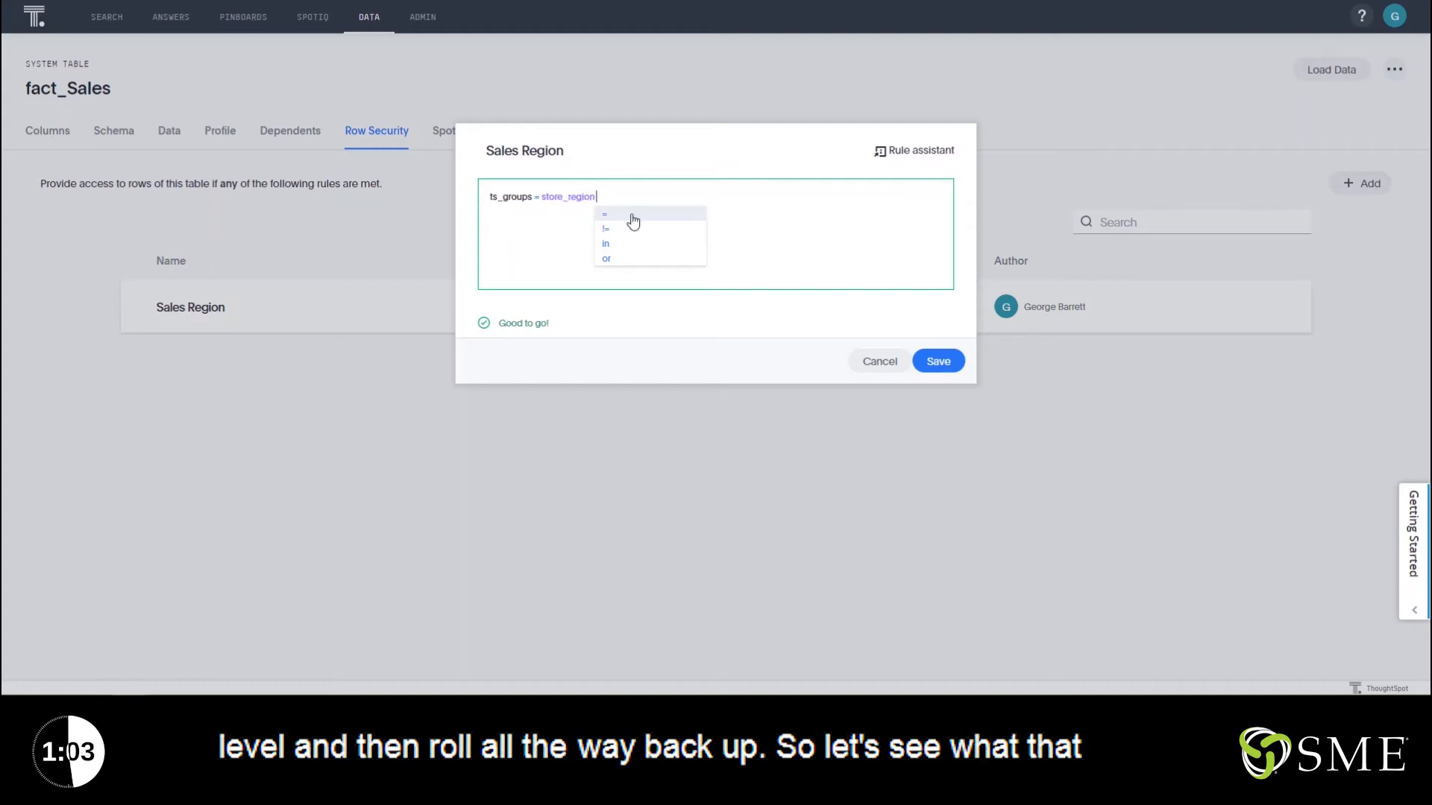
# Cancel the rule editor and, as admin, search sales by store region for a five-region column chart.
pyautogui.click(880, 361)
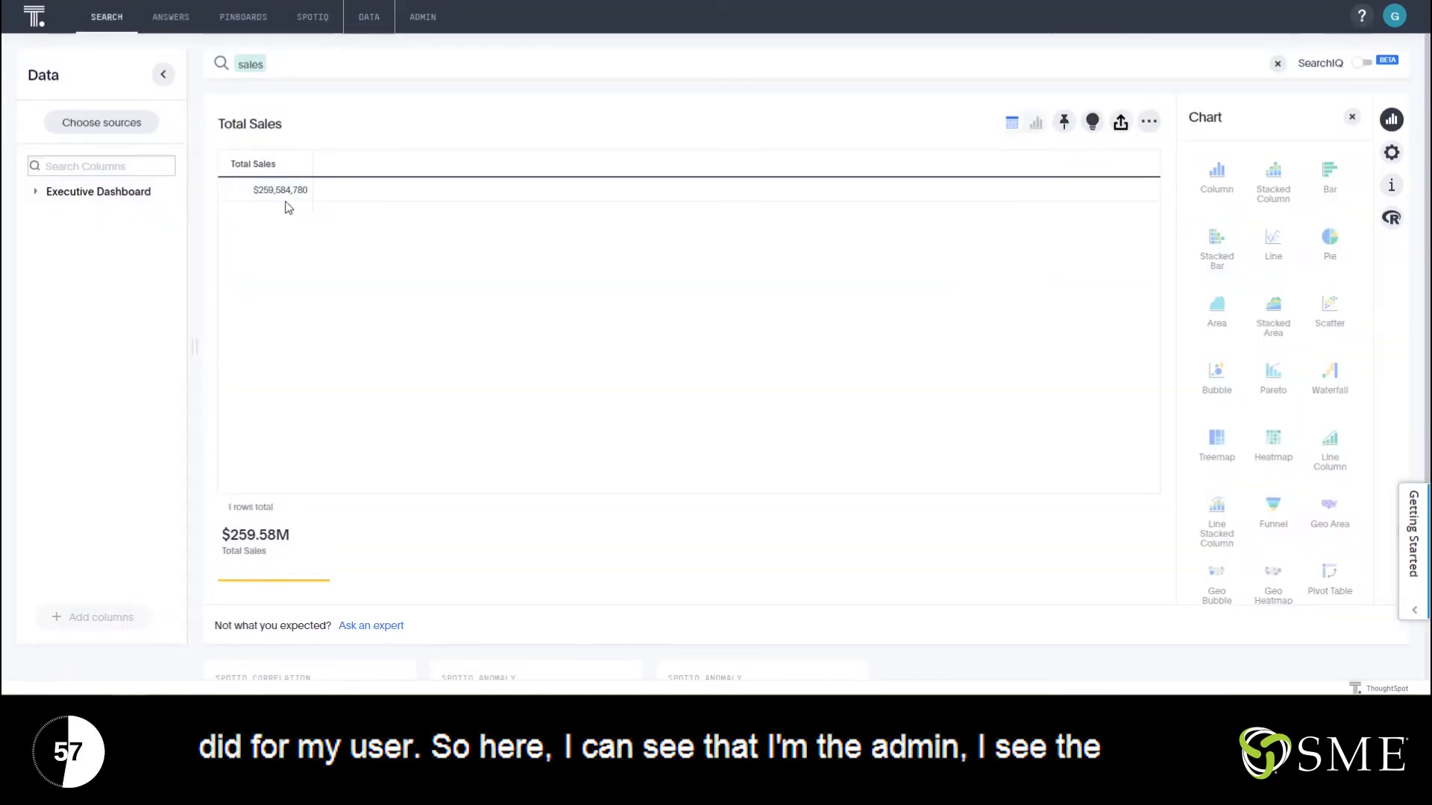
pyautogui.click(348, 64)
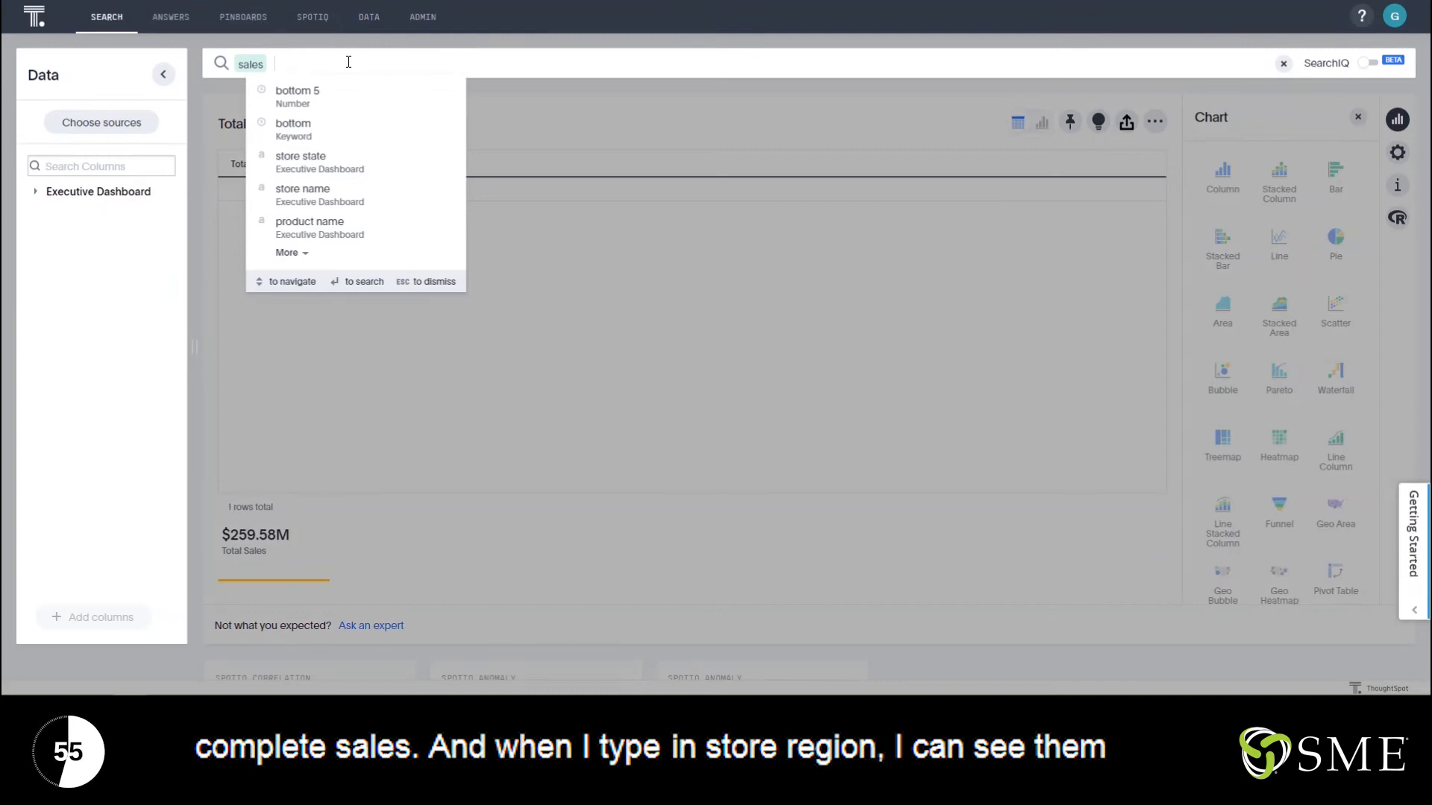
pyautogui.write('store')
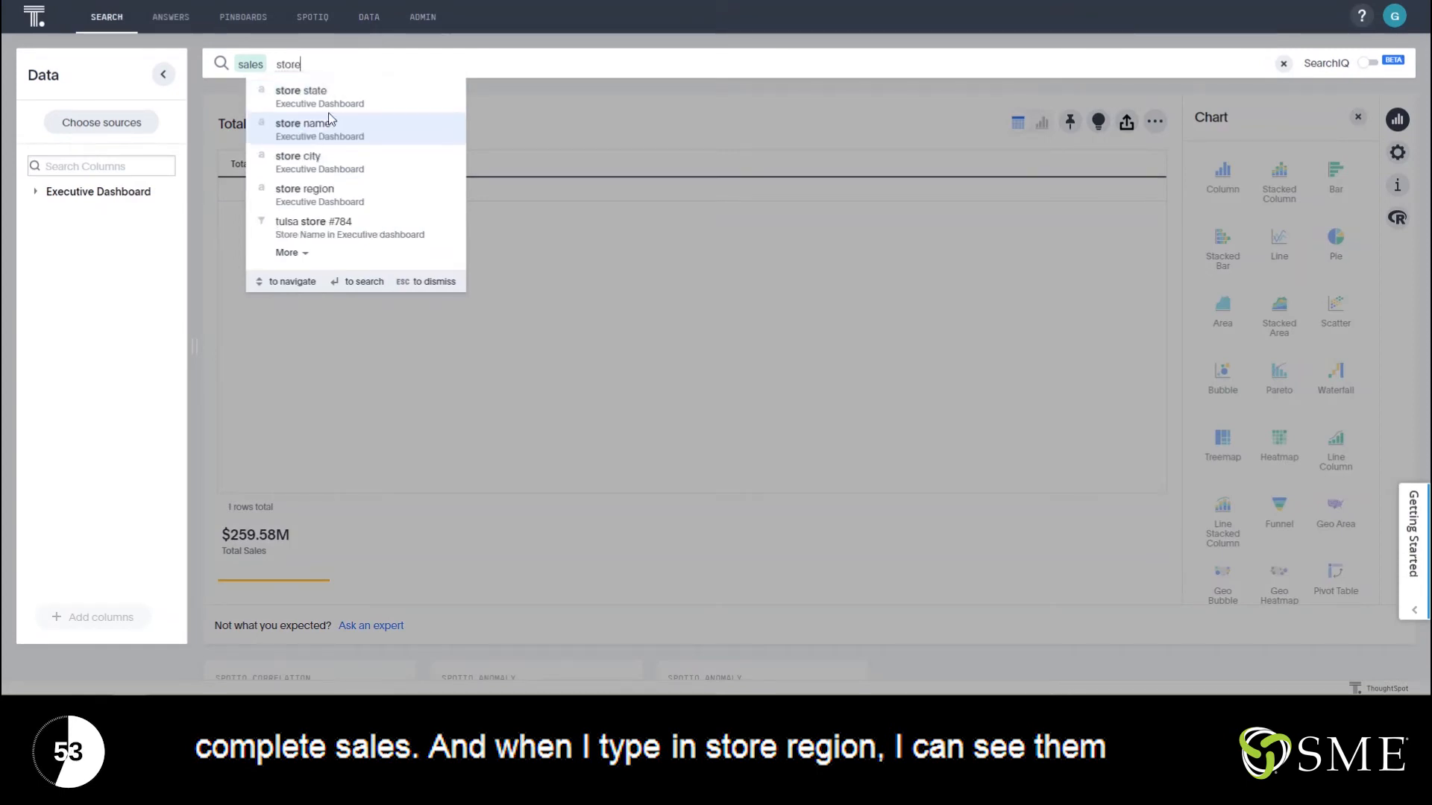
pyautogui.click(349, 201)
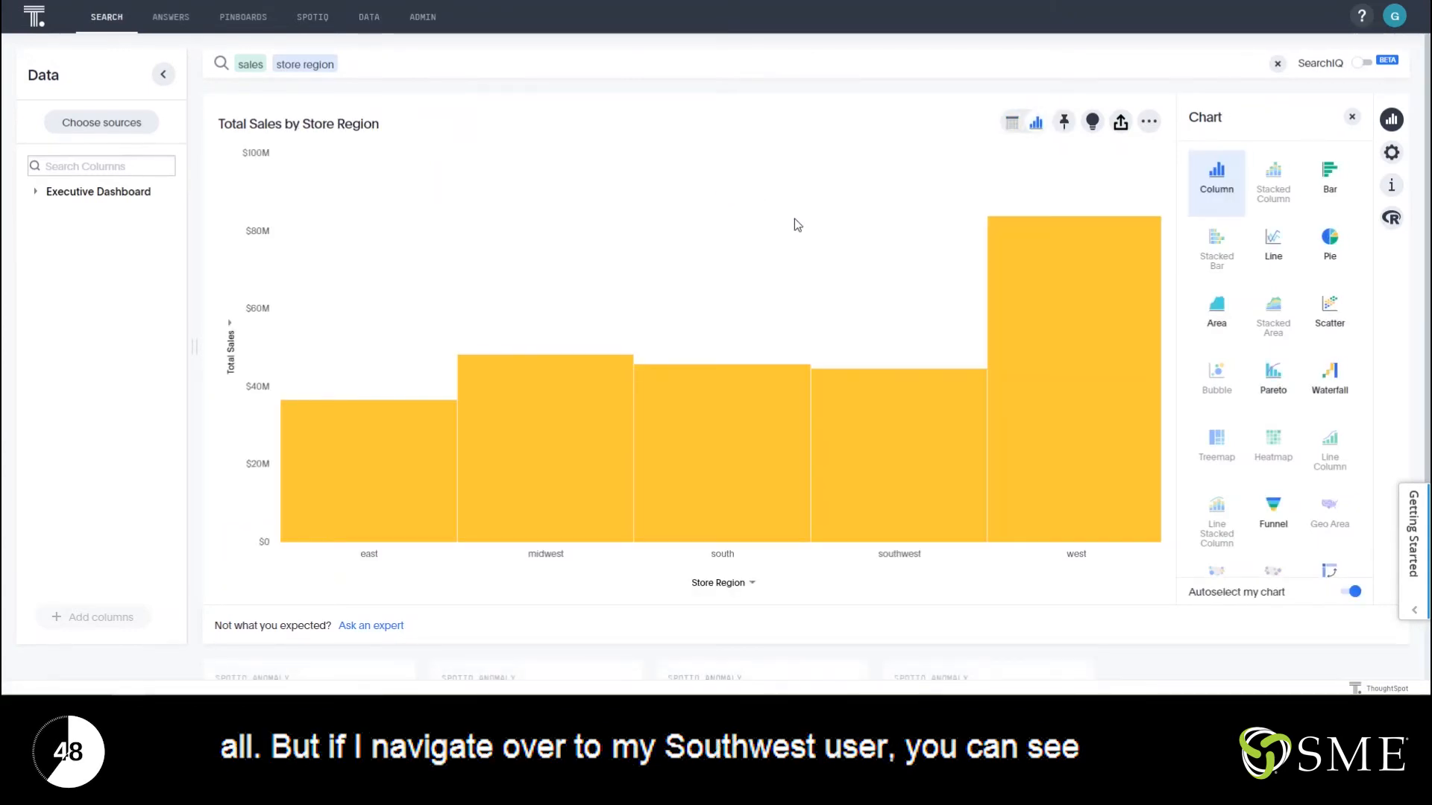
# As the Southwest user, search sales by store region, returning only the southwest region's 44.7M.
pyautogui.click(234, 649)
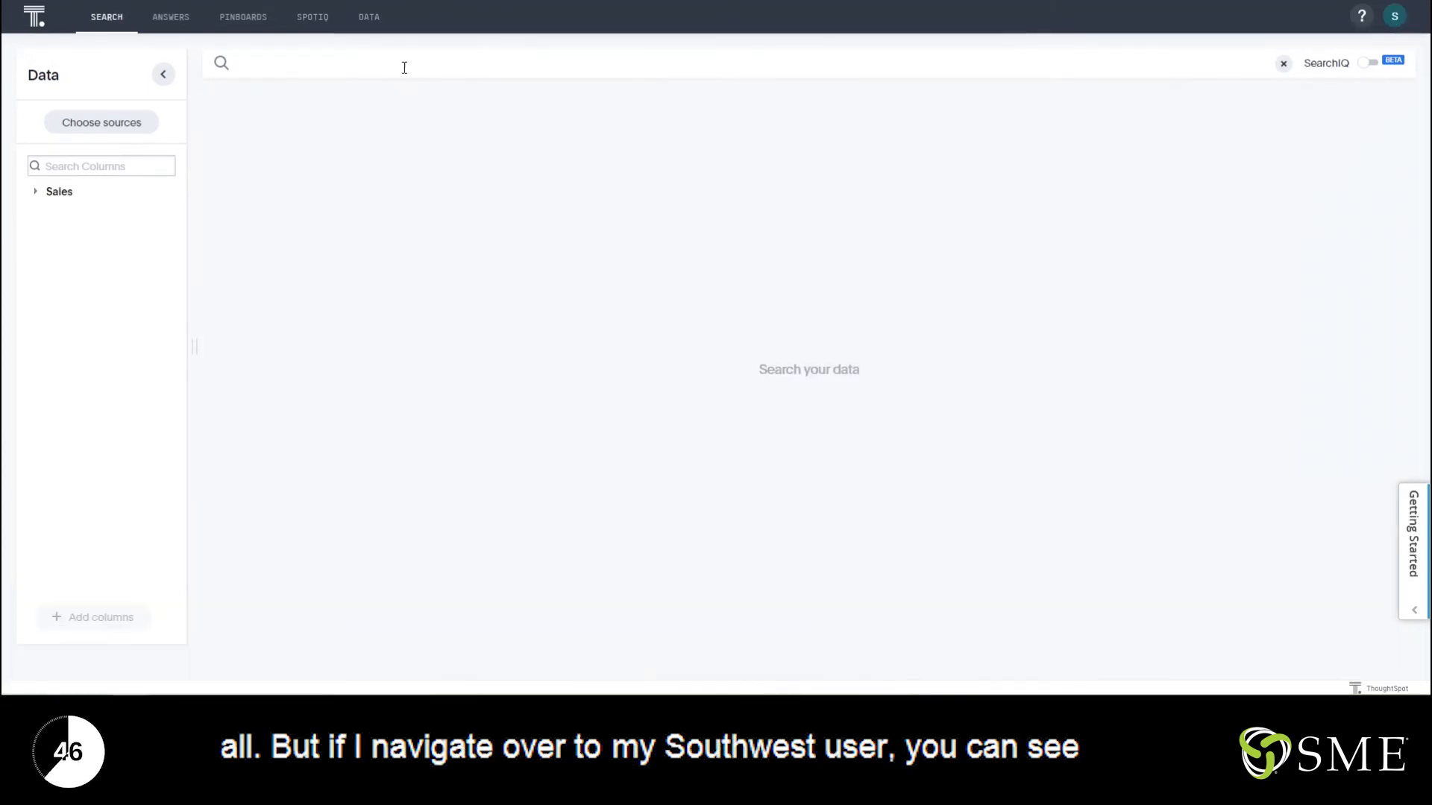
pyautogui.click(399, 65)
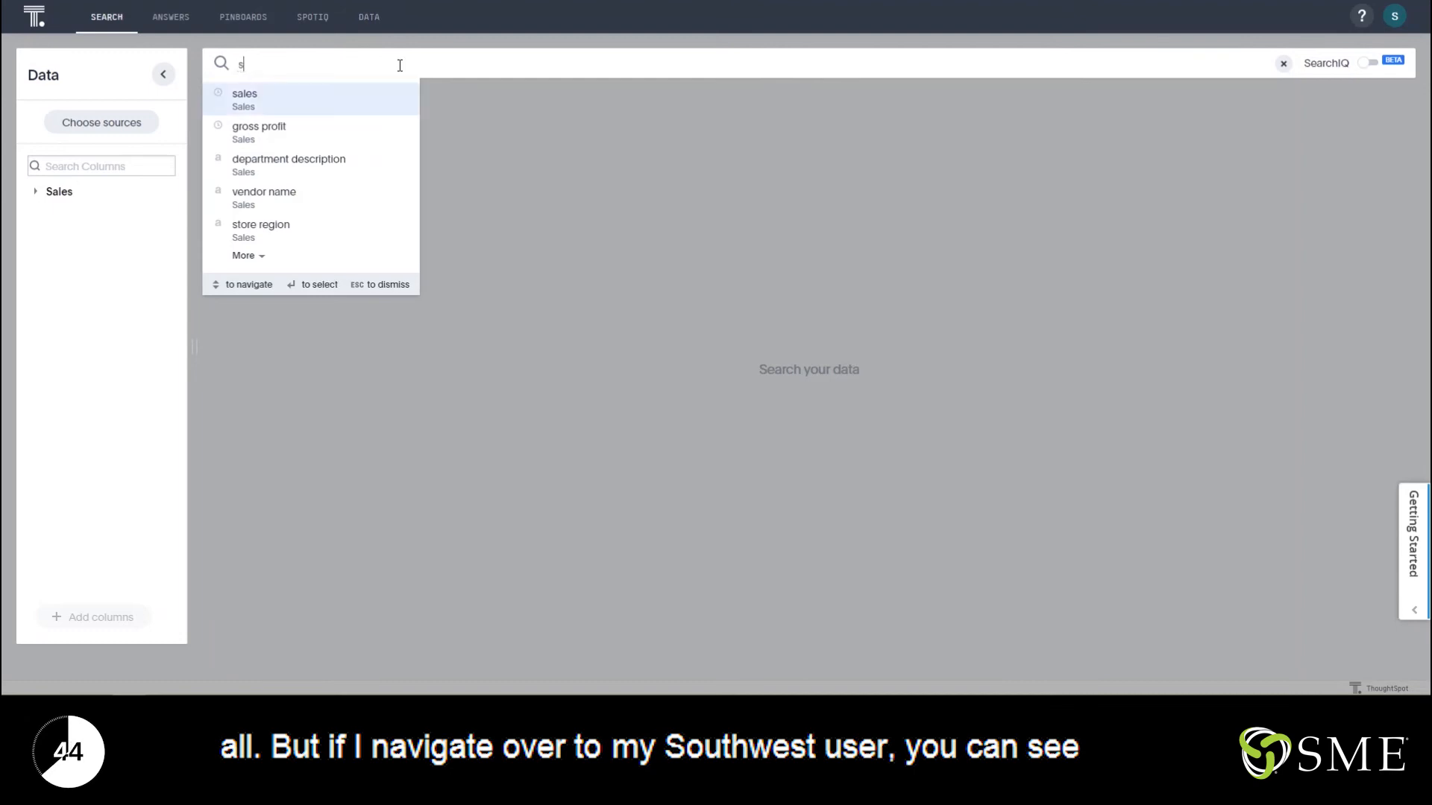
pyautogui.write('sales')
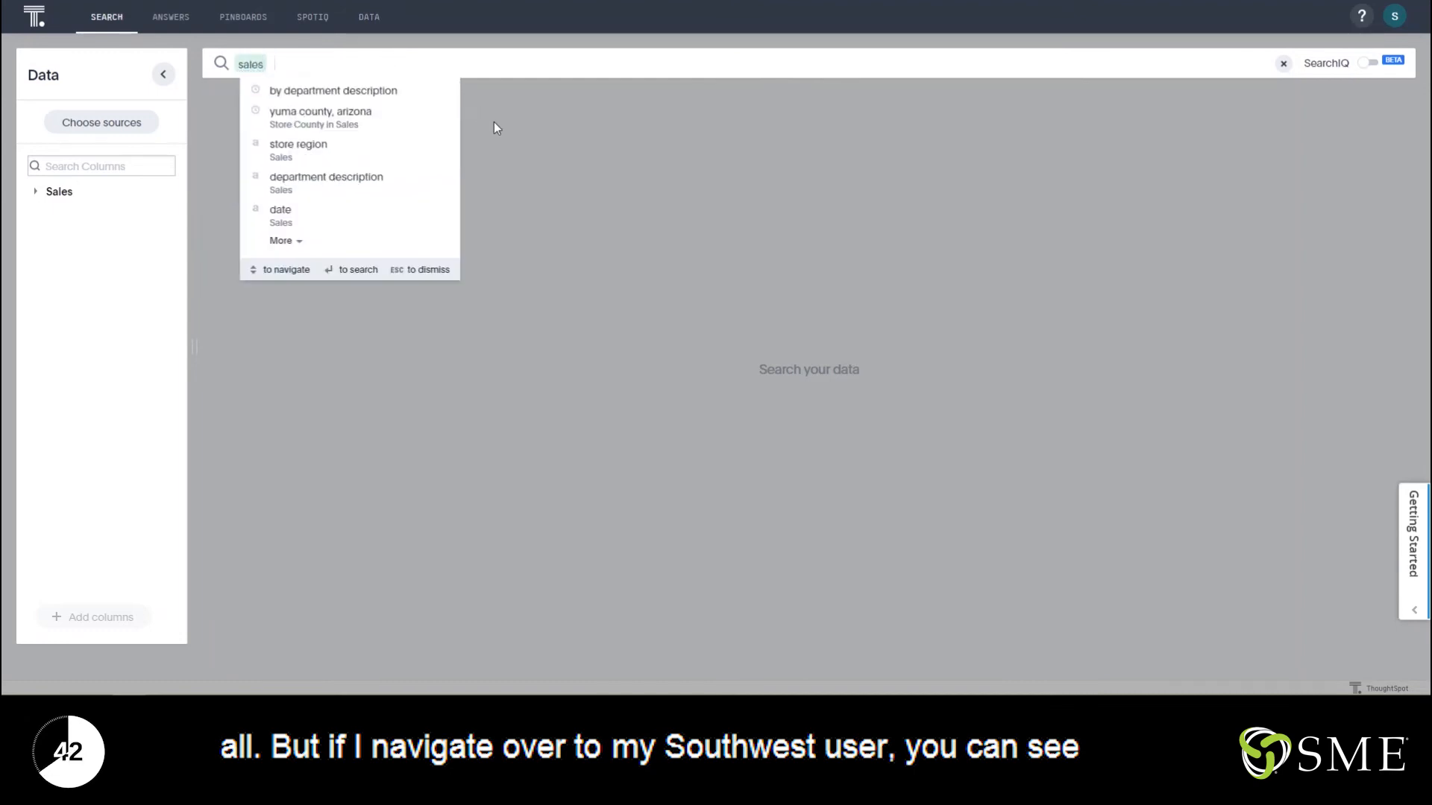
pyautogui.press('Return')
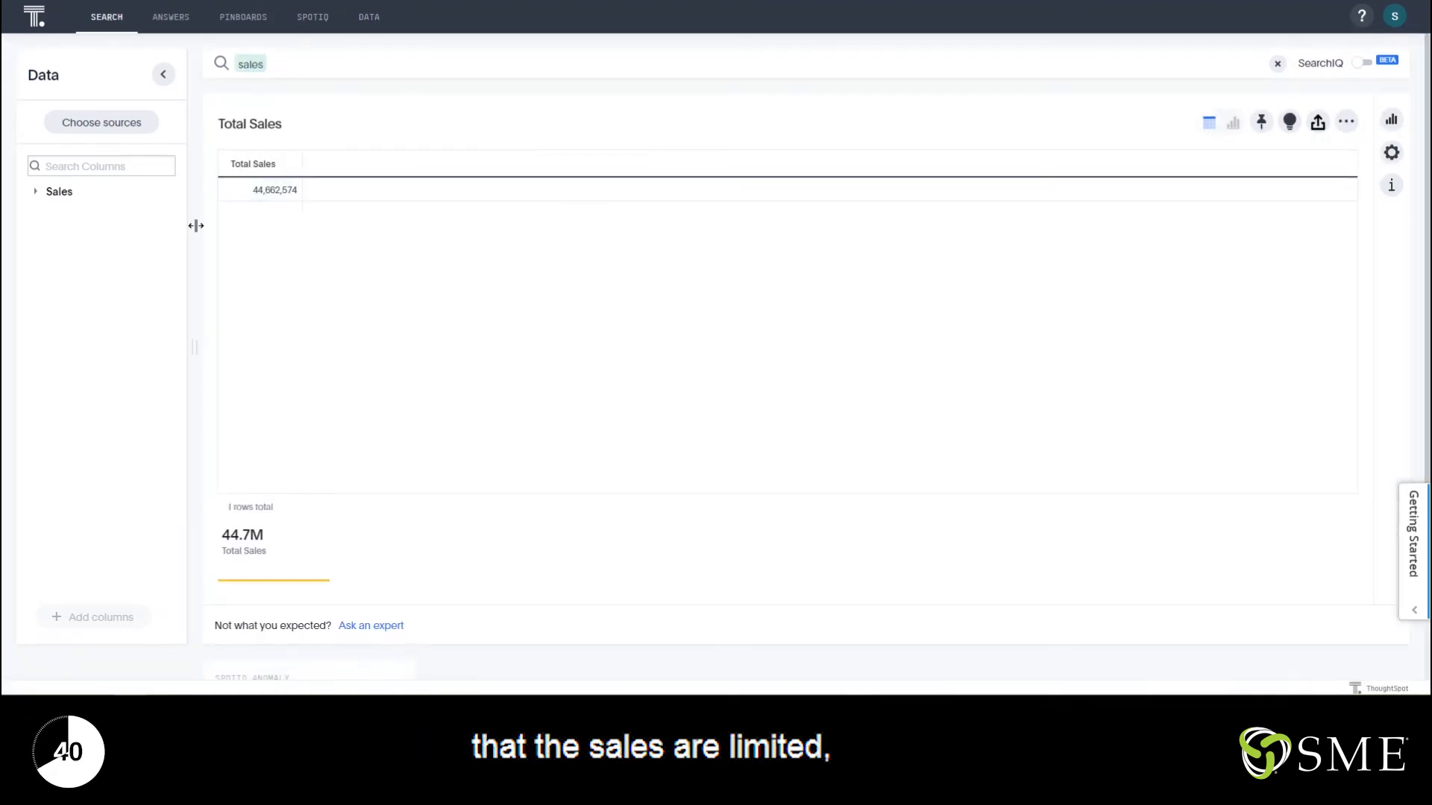
pyautogui.click(281, 64)
pyautogui.write('st')
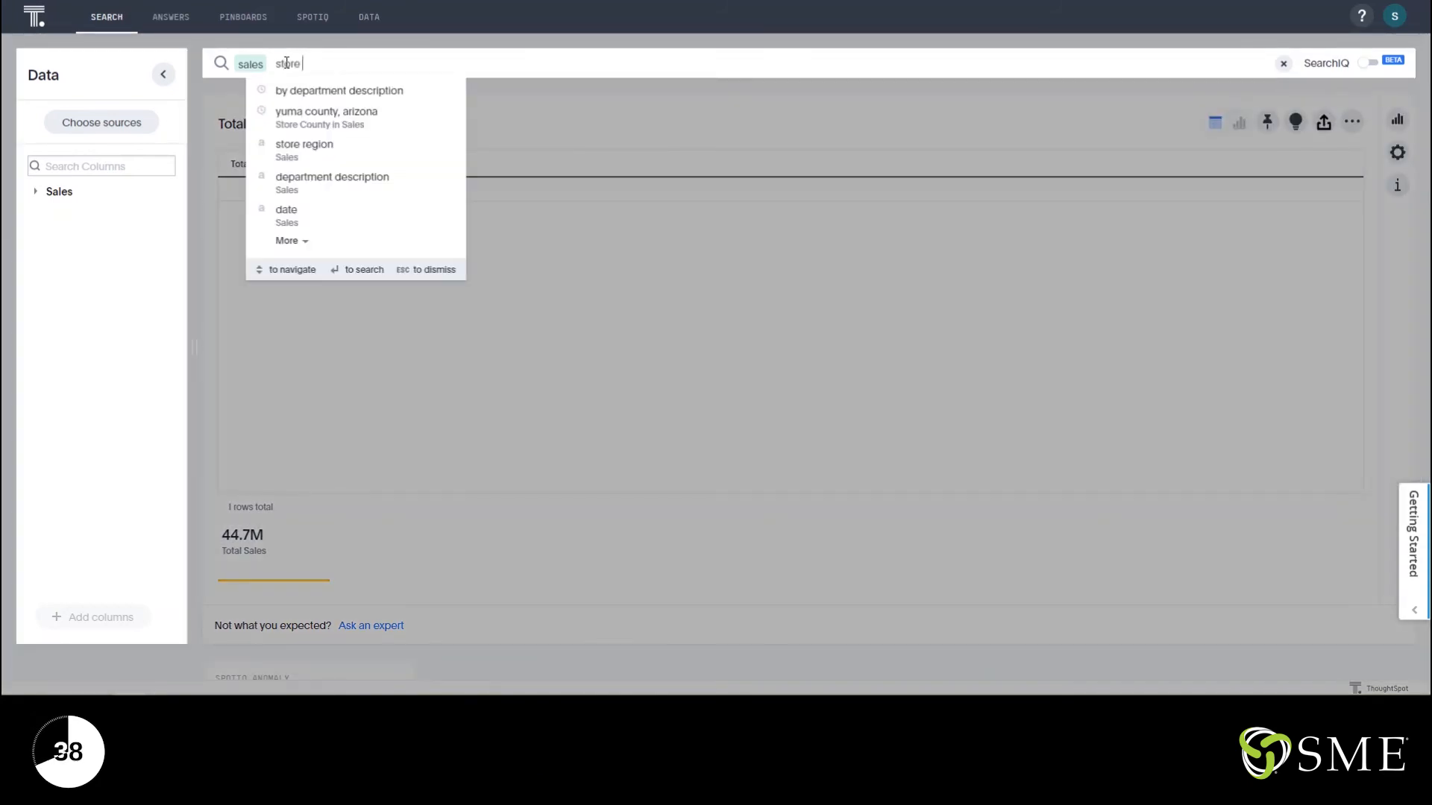
pyautogui.write('ore')
pyautogui.click(305, 143)
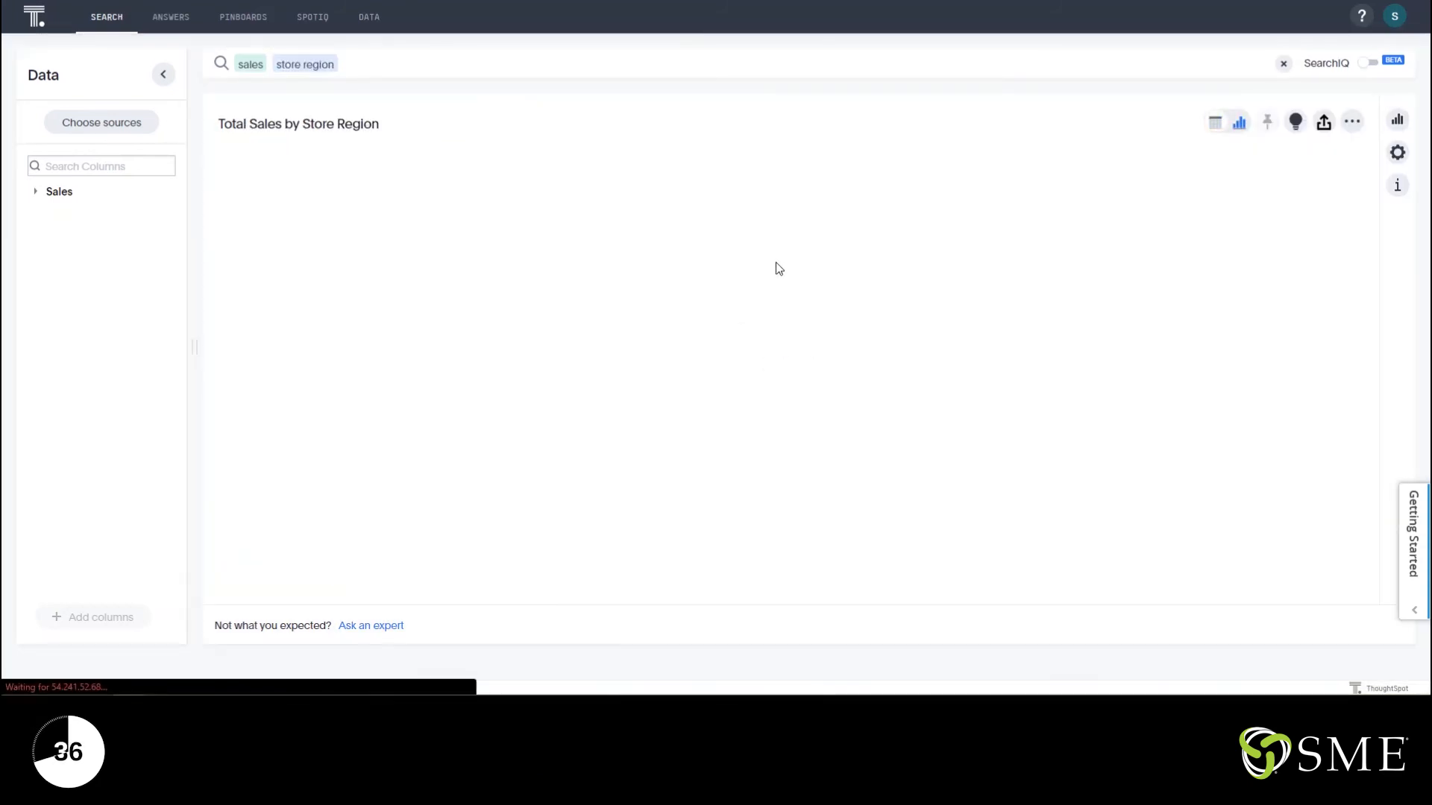